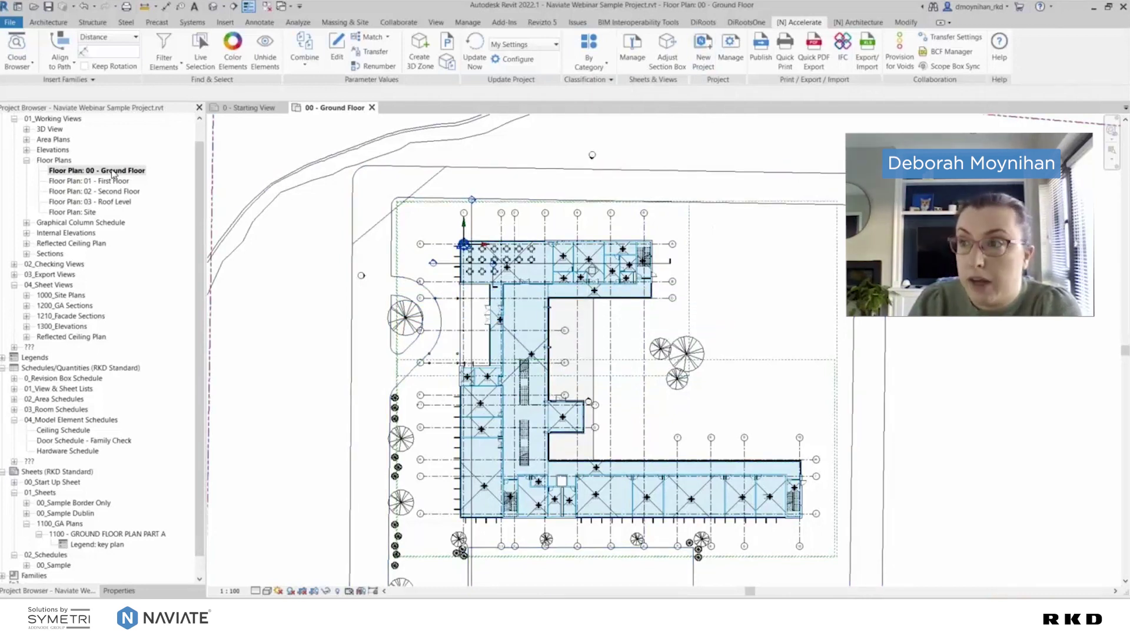
{"action": "right_click", "coordinate": [115, 172]}
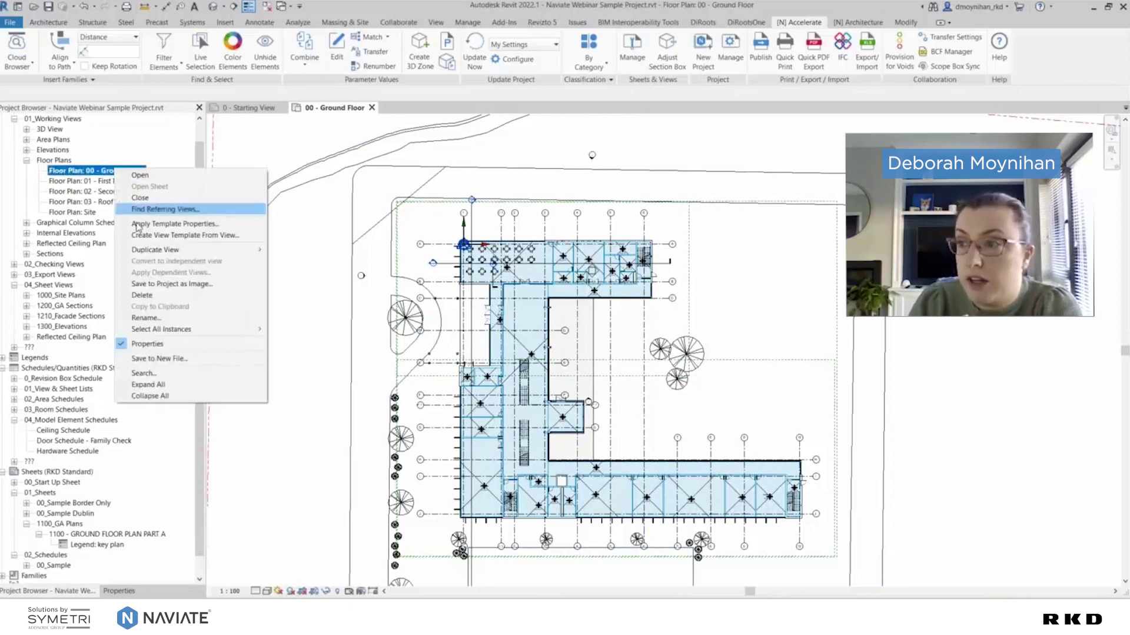
{"action": "mouse_move", "coordinate": [165, 250]}
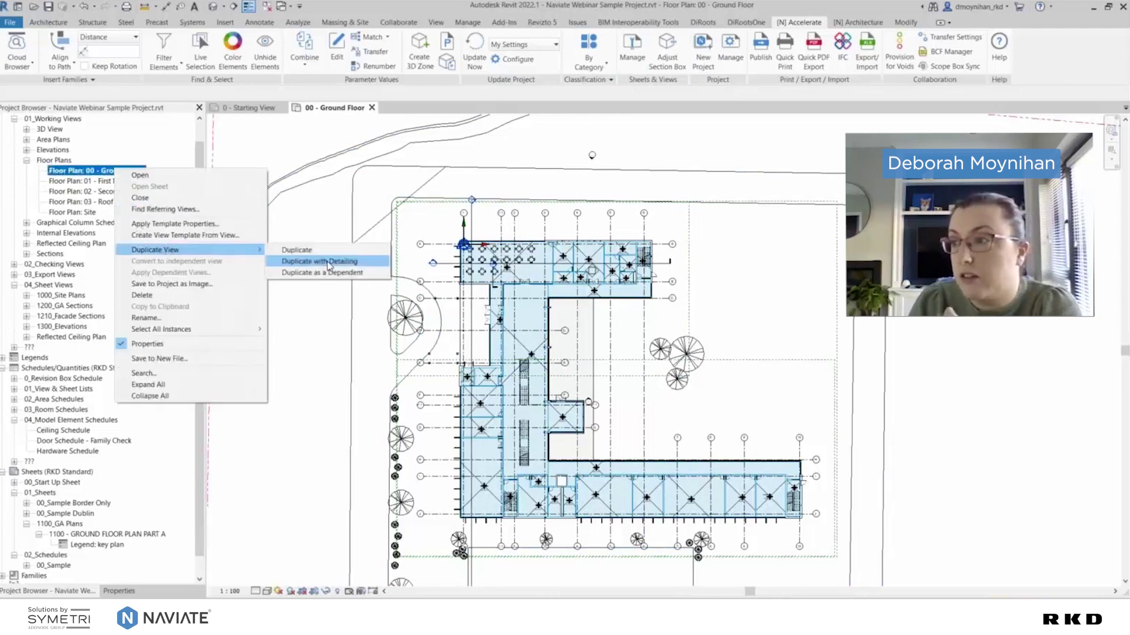
{"action": "scroll", "coordinate": [88, 470], "scroll_direction": "down", "scroll_amount": 1}
{"action": "right_click", "coordinate": [45, 452]}
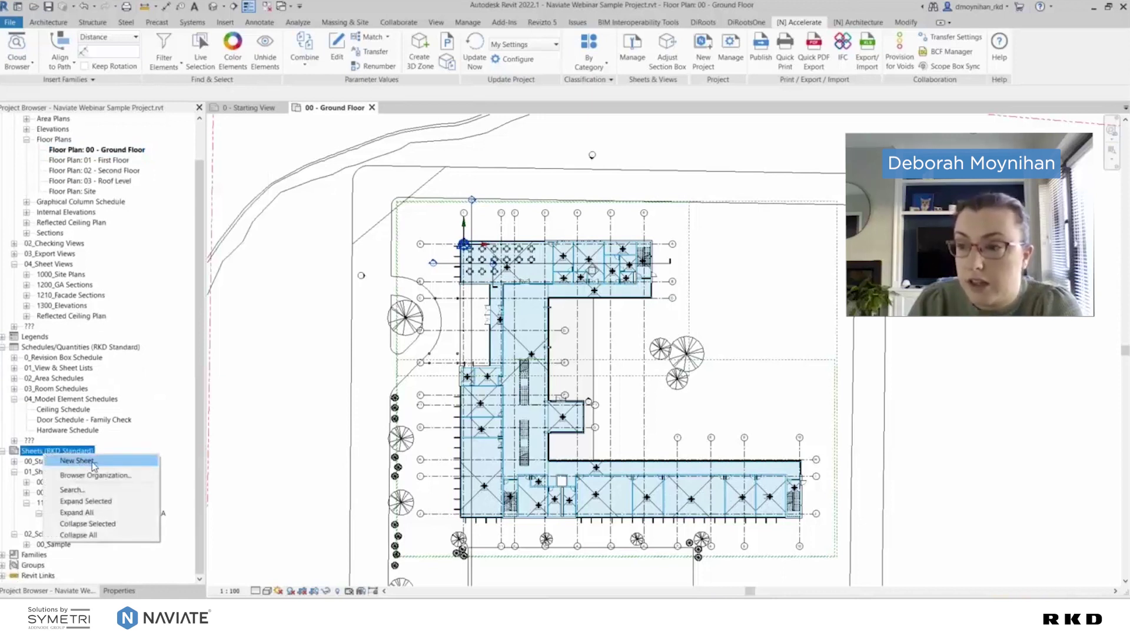
{"action": "left_click", "coordinate": [289, 407]}
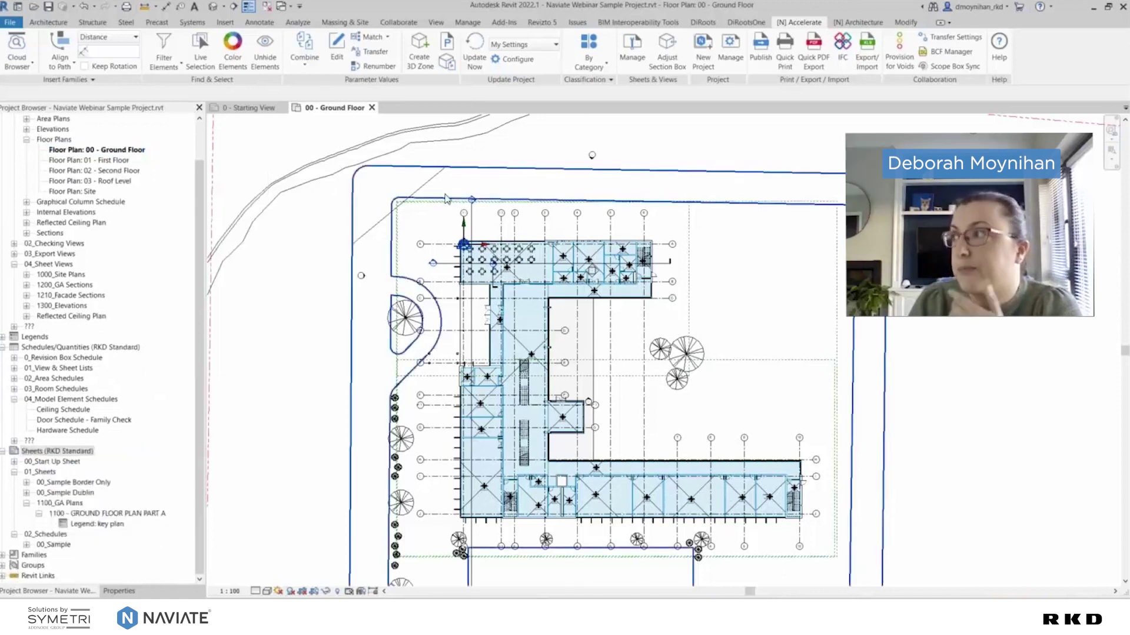
{"action": "middle_click_drag", "start_coordinate": [705, 185], "coordinate": [710, 184]}
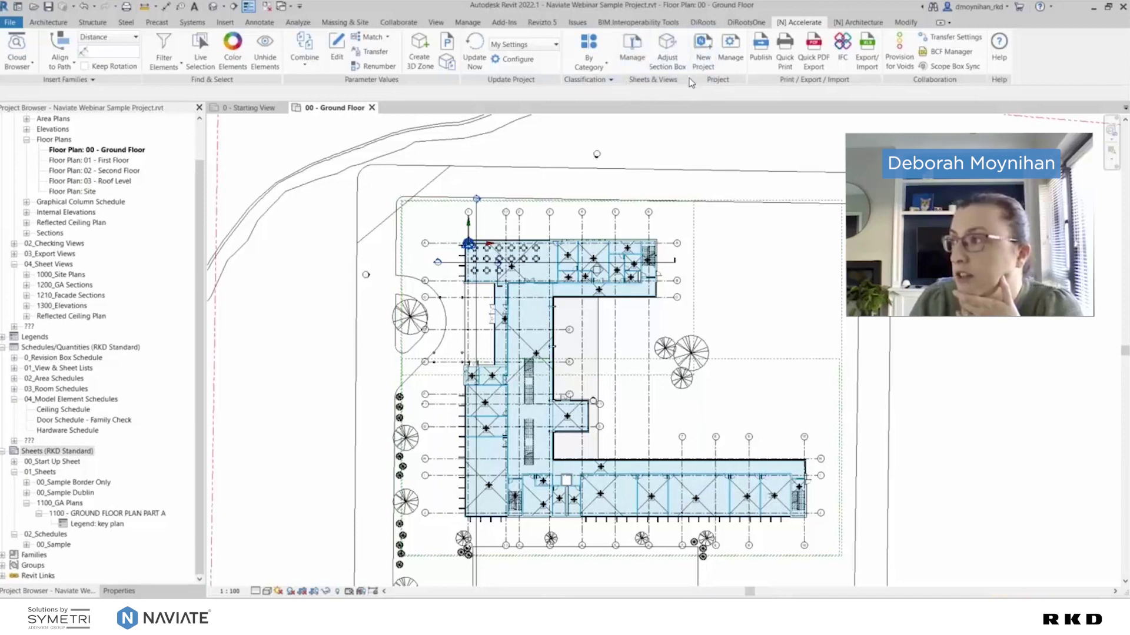
Open the Manage Sheets & Views toolset for the ground floor plan
{"action": "left_click", "coordinate": [642, 50]}
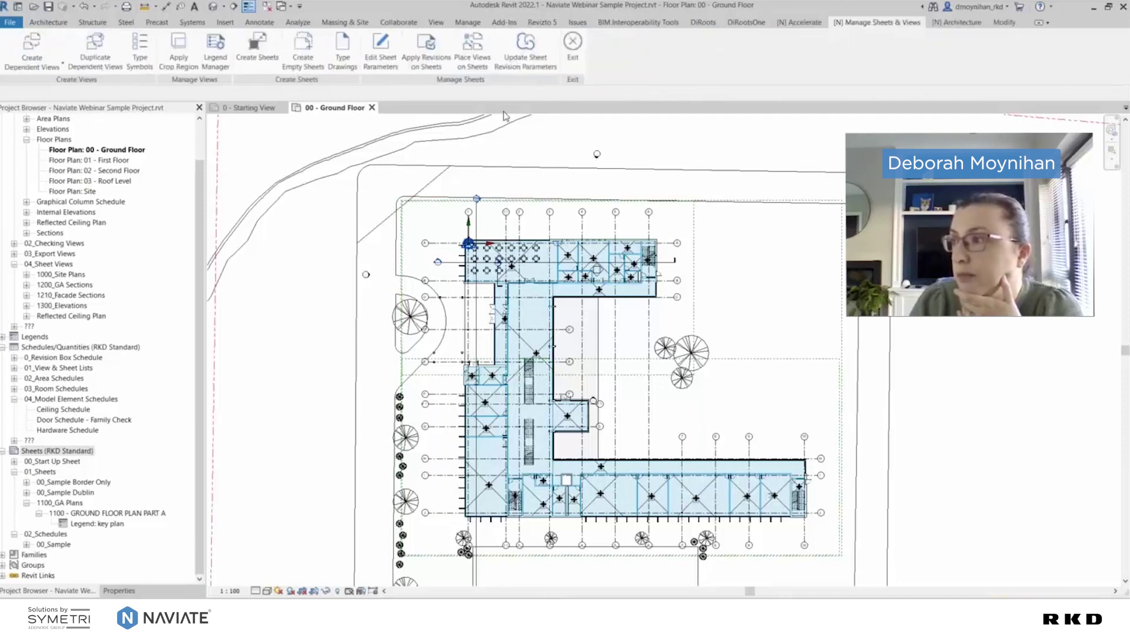
{"action": "middle_click_drag", "start_coordinate": [313, 294], "coordinate": [336, 272]}
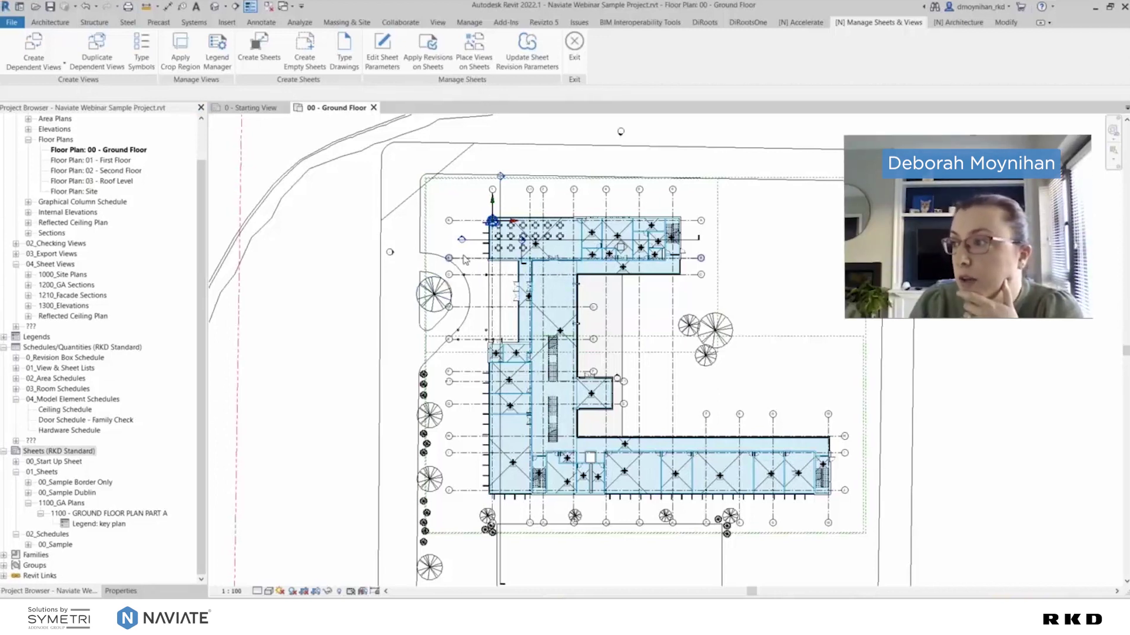
Inspect the extents of the scope boxes around the ground floor plan, then clear the selection
{"action": "left_click", "coordinate": [719, 271]}
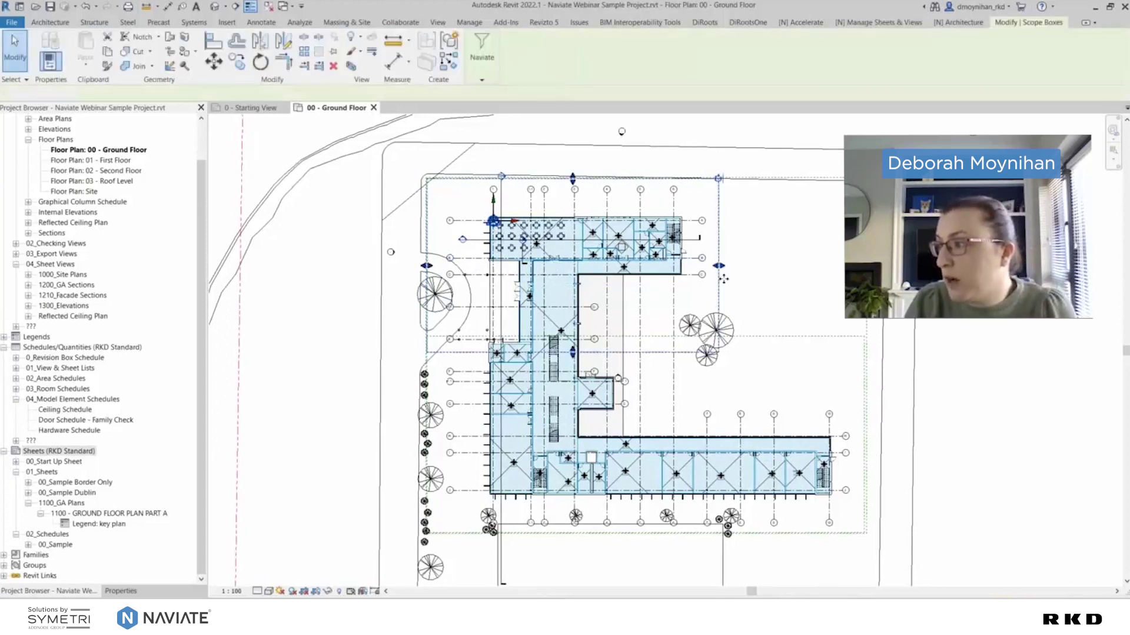
{"action": "left_click", "coordinate": [751, 306]}
{"action": "left_click", "coordinate": [719, 287]}
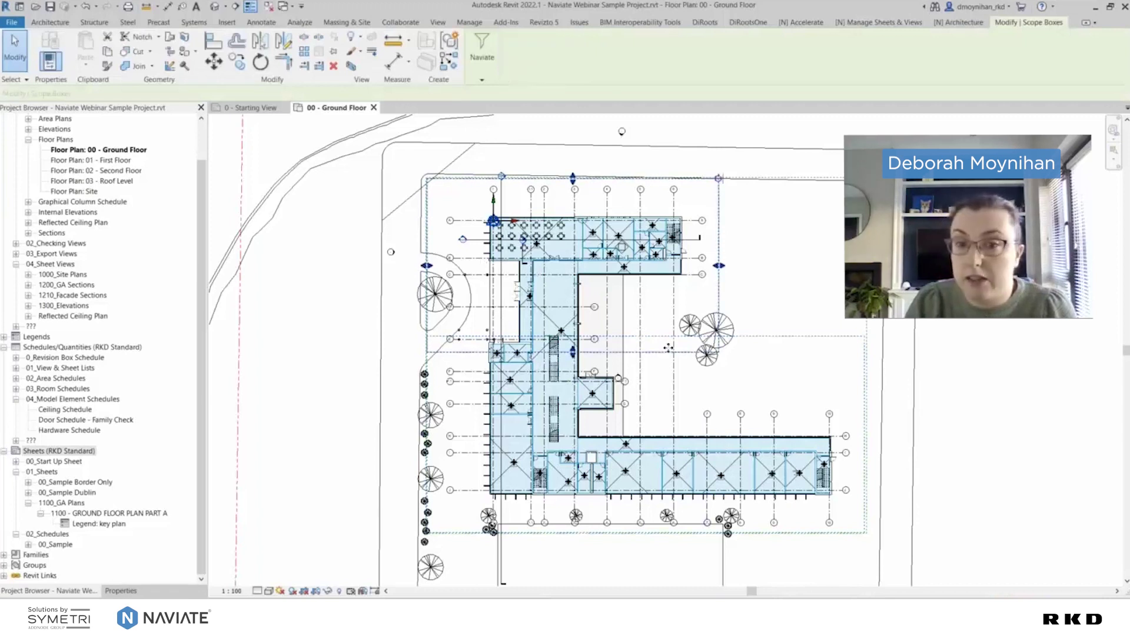
{"action": "middle_click_drag", "start_coordinate": [707, 303], "coordinate": [706, 306]}
{"action": "left_click", "coordinate": [704, 307]}
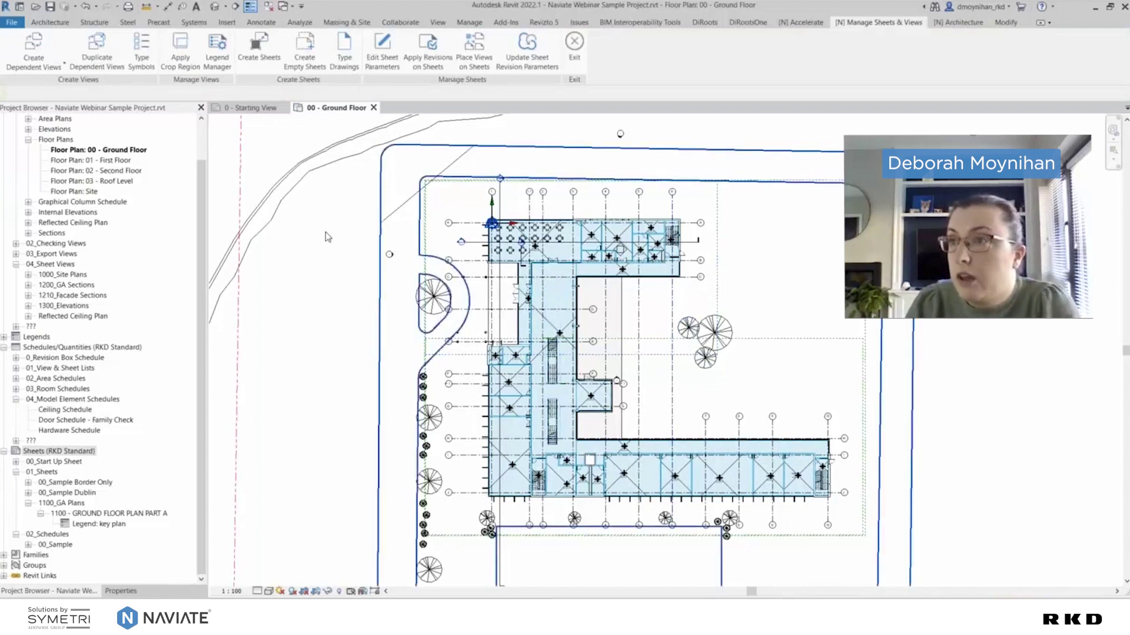
{"action": "left_click", "coordinate": [33, 68]}
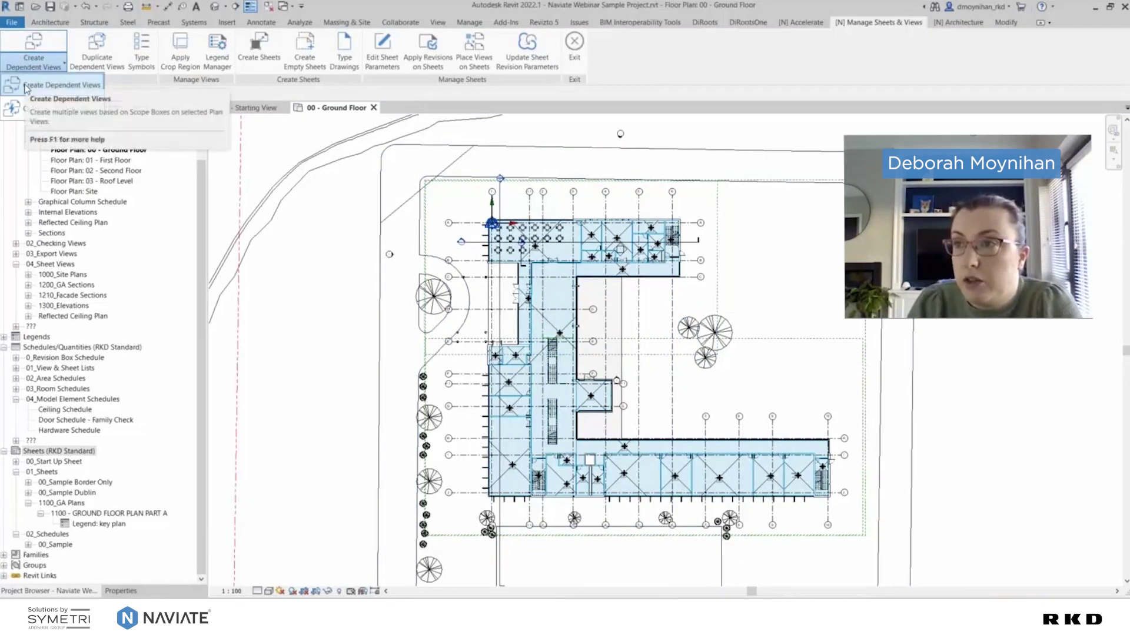
{"action": "right_click", "coordinate": [96, 154]}
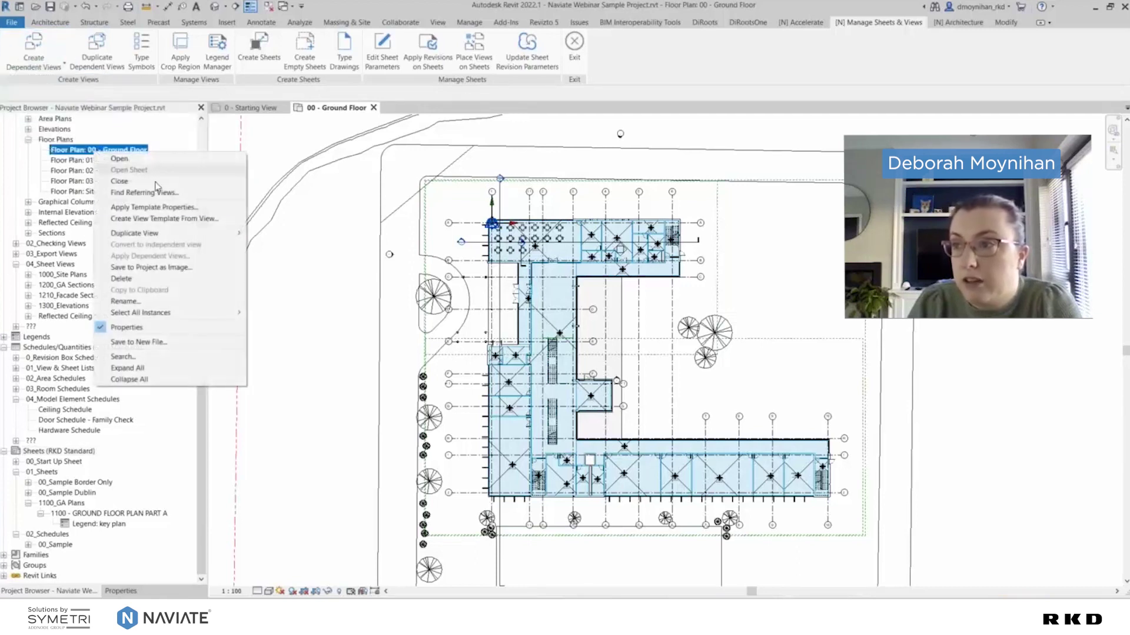
{"action": "mouse_move", "coordinate": [185, 235]}
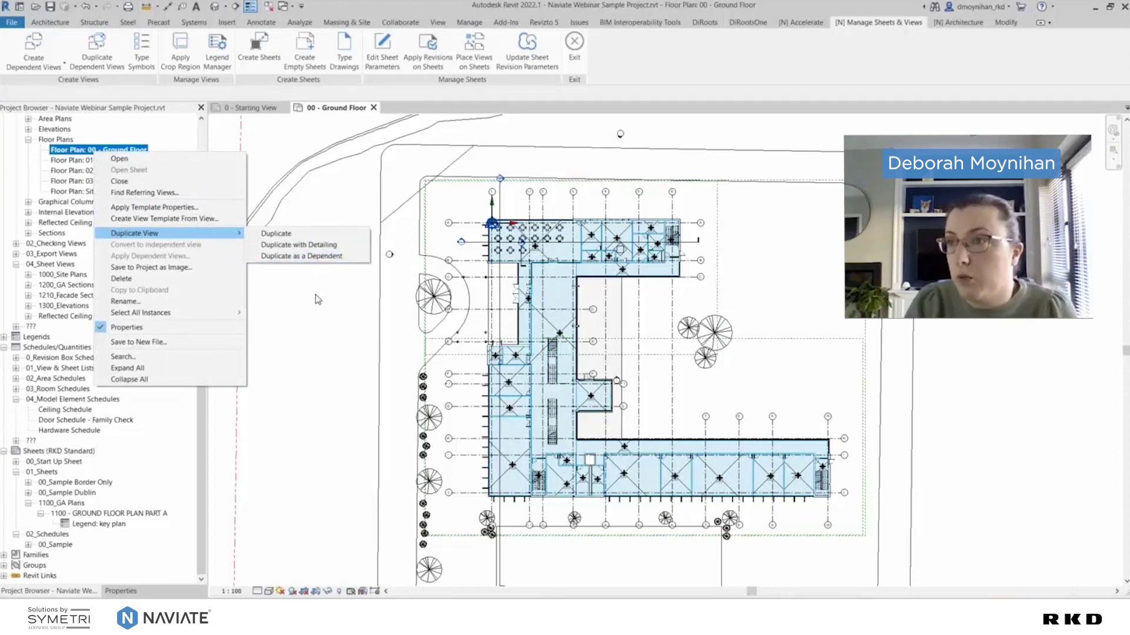
Start Create Dependent Views and exclude the 04 - Parapet level from the levels to make plans from
{"action": "left_click", "coordinate": [35, 59]}
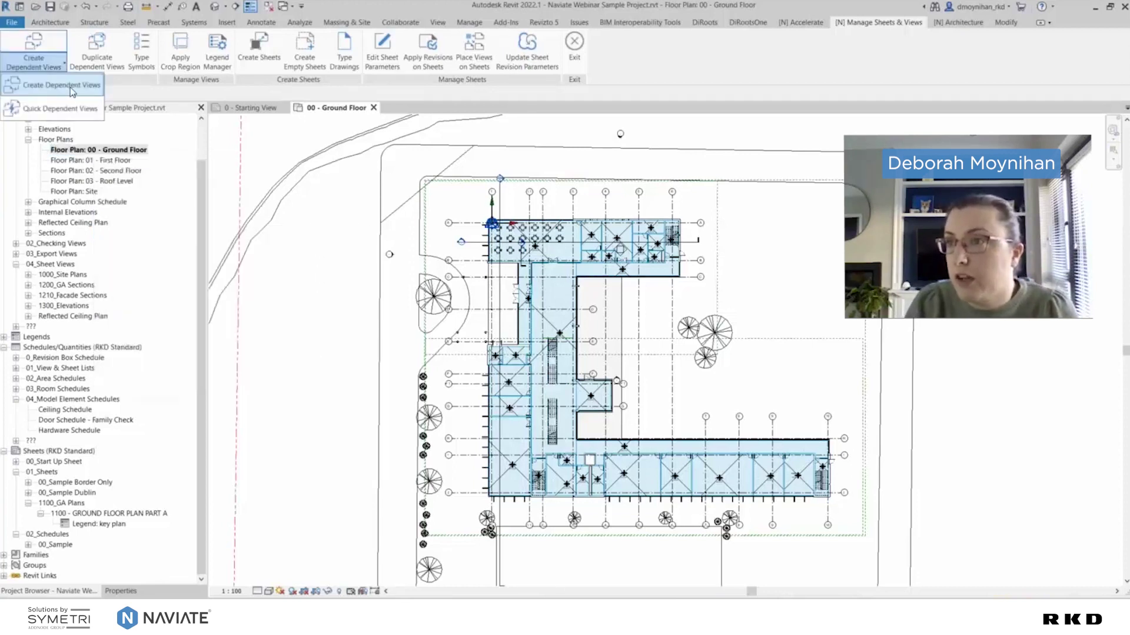
{"action": "left_click", "coordinate": [72, 91]}
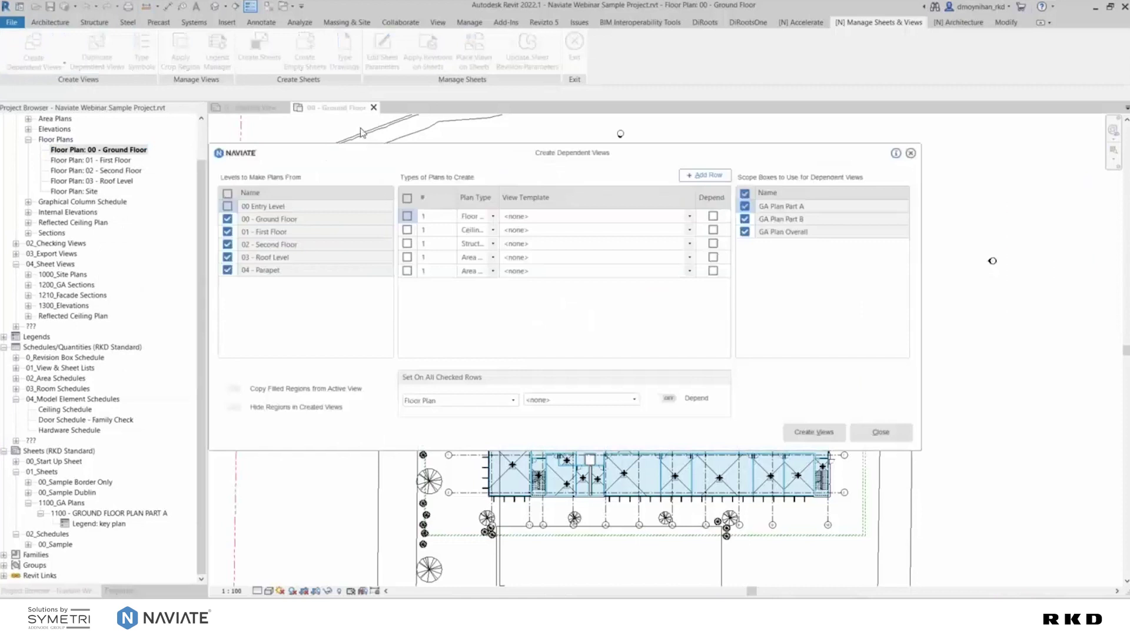
{"action": "left_click_drag", "start_coordinate": [366, 171], "coordinate": [396, 175]}
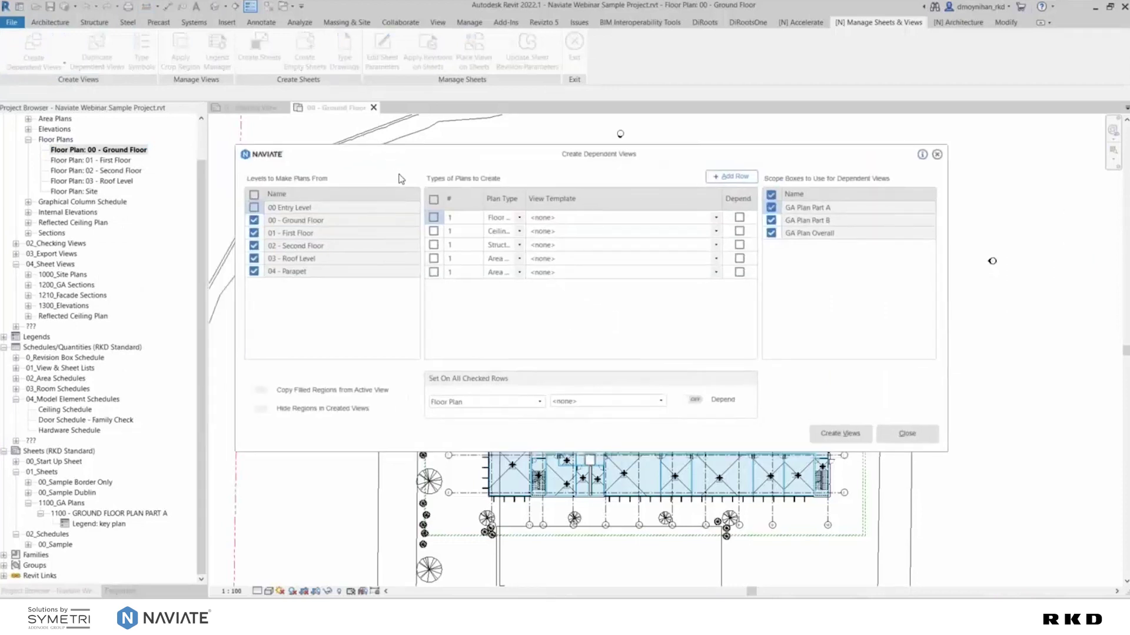
{"action": "left_click", "coordinate": [254, 272]}
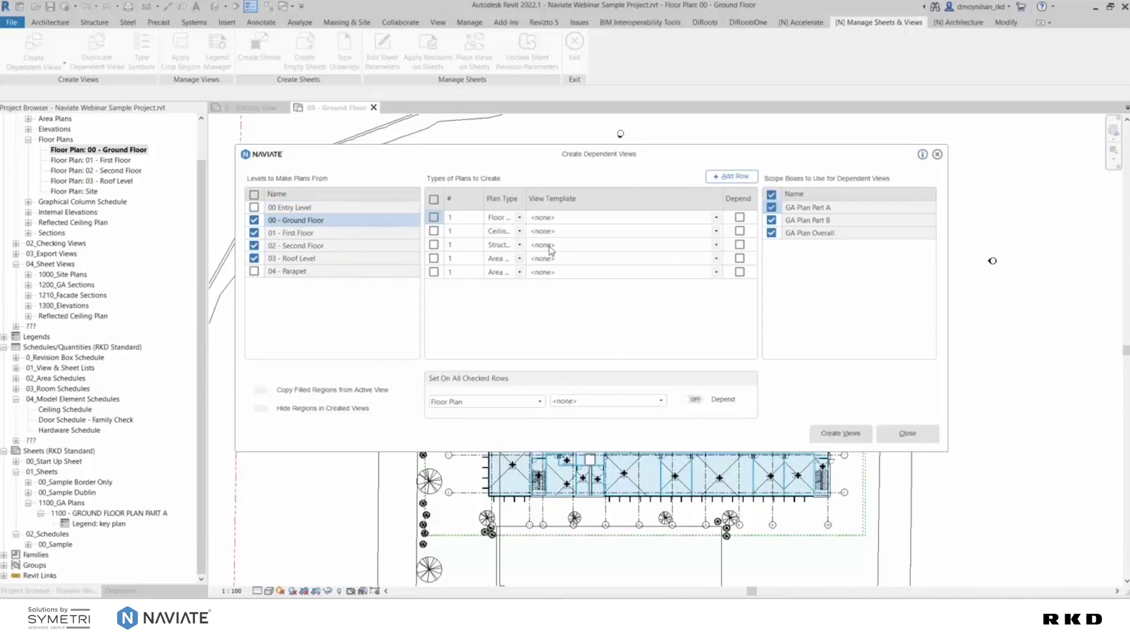
Enable the Floor Plan type with the RKD GA Plan 100 view template and make its views dependent
{"action": "left_click_drag", "start_coordinate": [525, 198], "coordinate": [587, 200]}
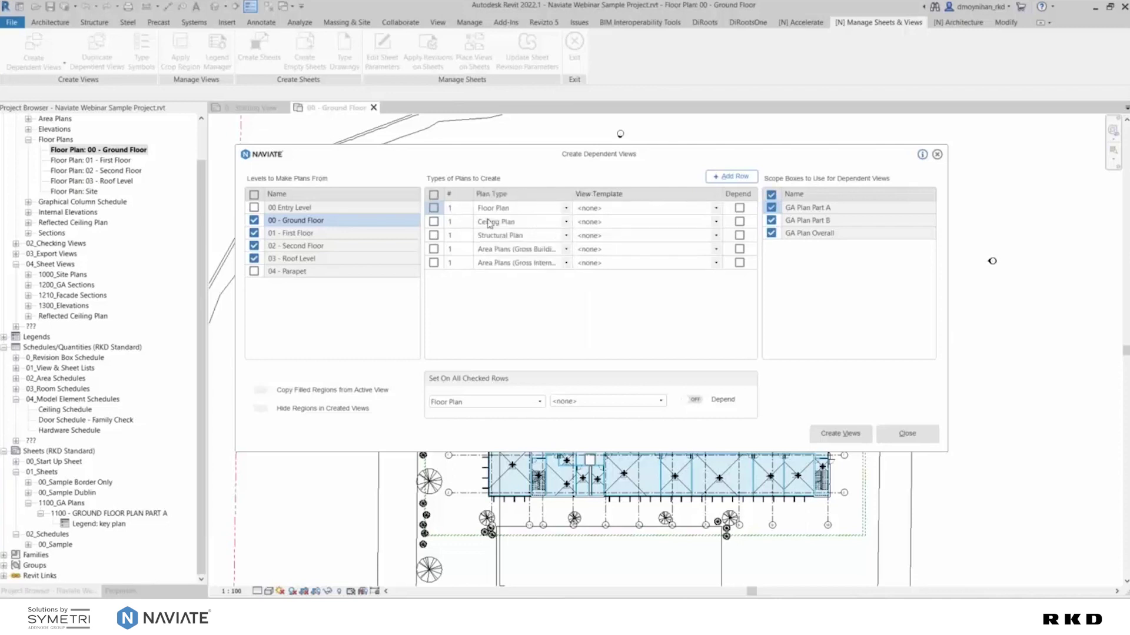
{"action": "left_click", "coordinate": [433, 208]}
{"action": "left_click", "coordinate": [565, 209]}
{"action": "left_click", "coordinate": [532, 220]}
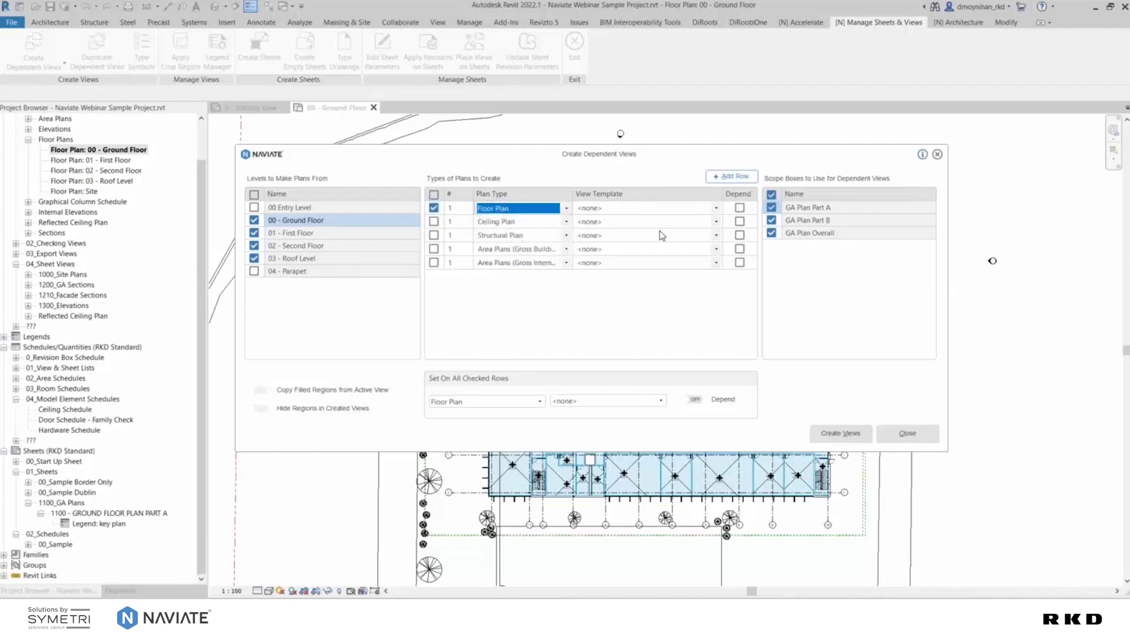
{"action": "left_click", "coordinate": [715, 208]}
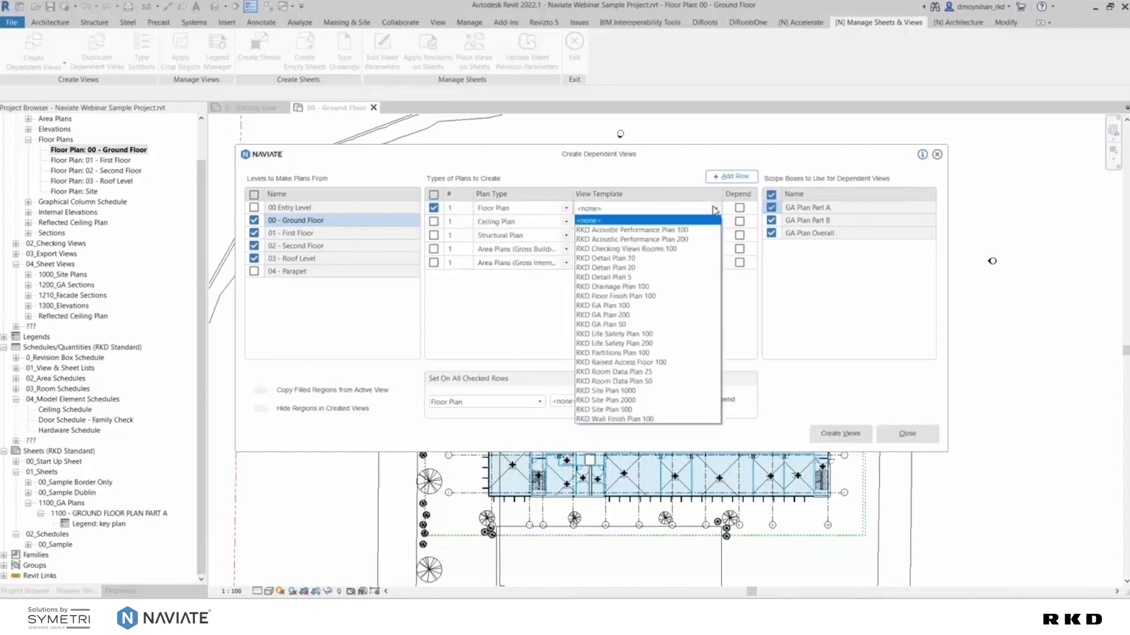
{"action": "left_click", "coordinate": [656, 306]}
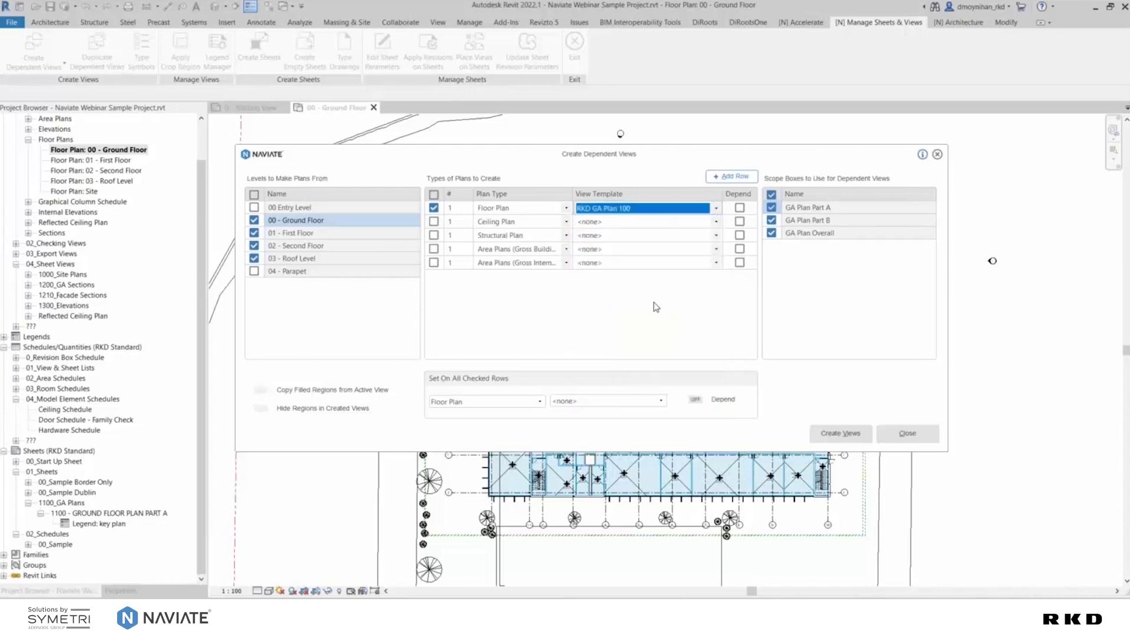
{"action": "left_click", "coordinate": [739, 210]}
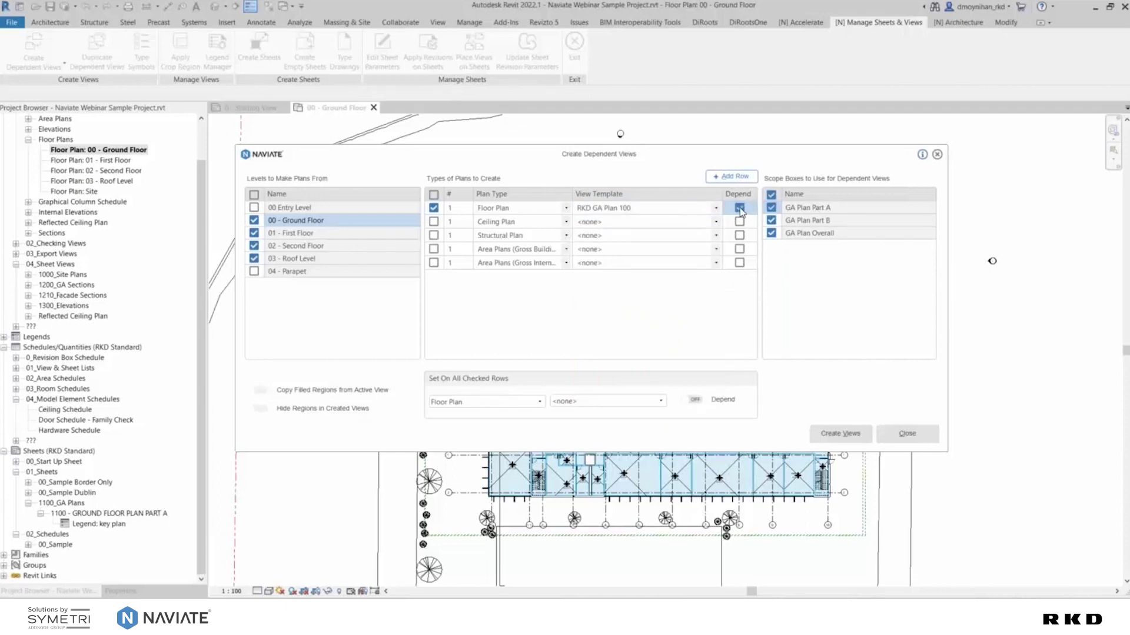
Exclude the GA Plan Overall scope box and create the dependent views for GA Plan Part A and Part B
{"action": "left_click", "coordinate": [771, 233]}
{"action": "left_click", "coordinate": [847, 211]}
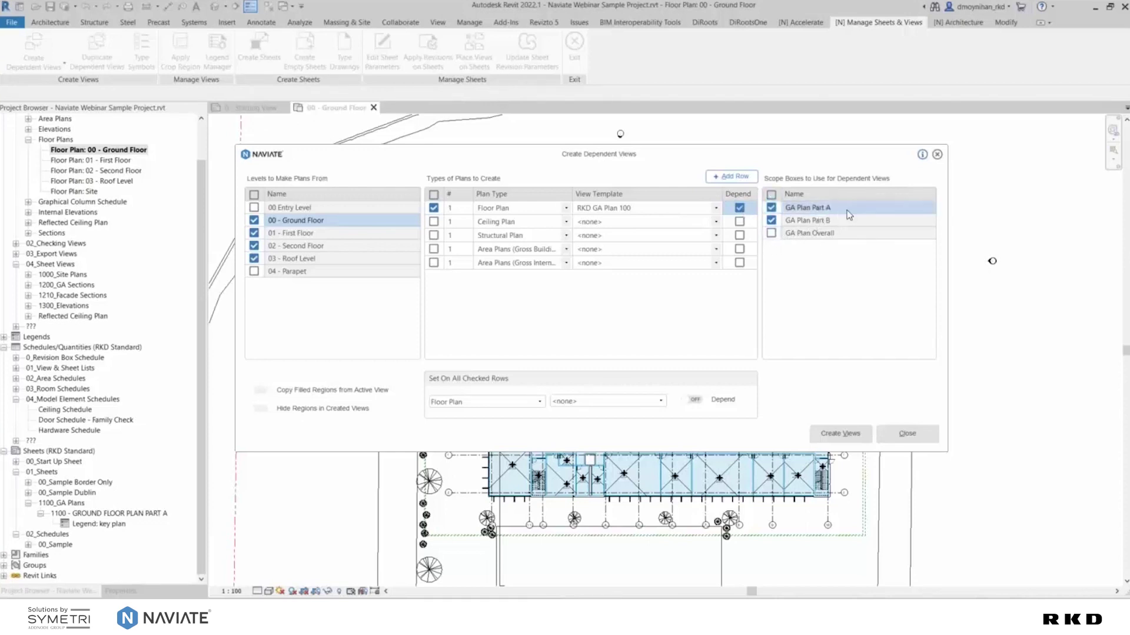
{"action": "left_click", "coordinate": [855, 220]}
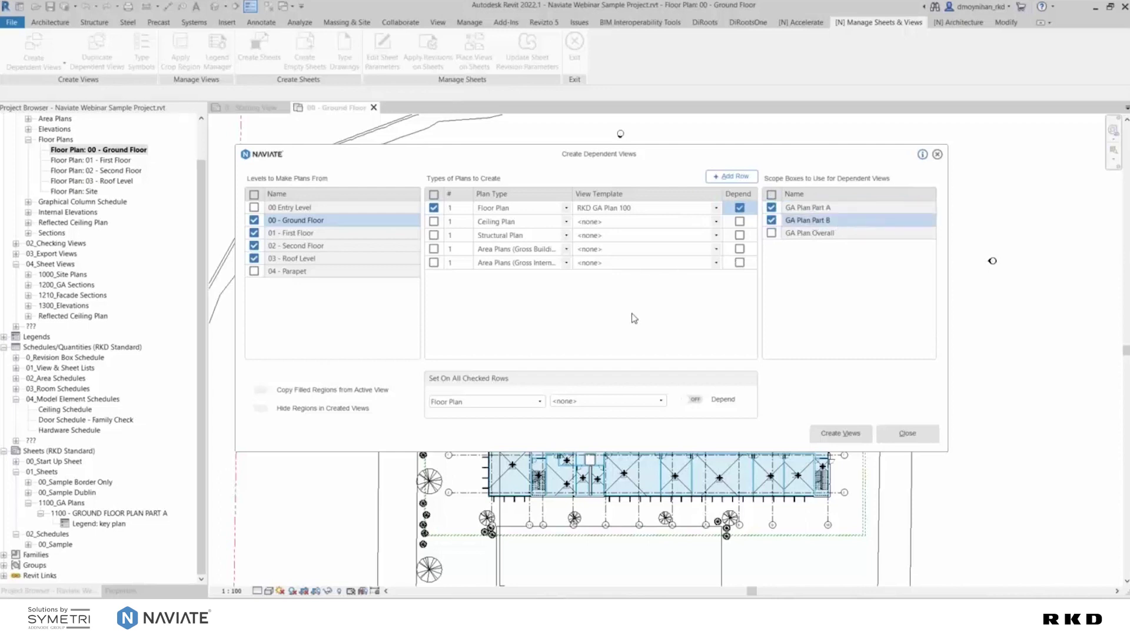
{"action": "left_click", "coordinate": [844, 437]}
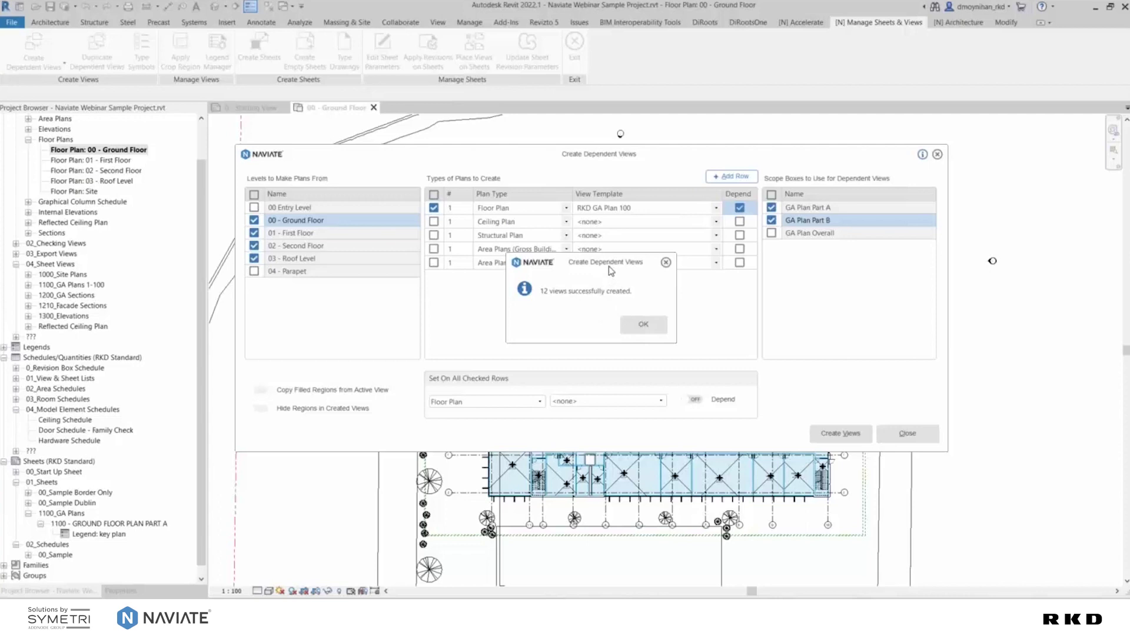
{"action": "left_click_drag", "start_coordinate": [610, 271], "coordinate": [609, 284]}
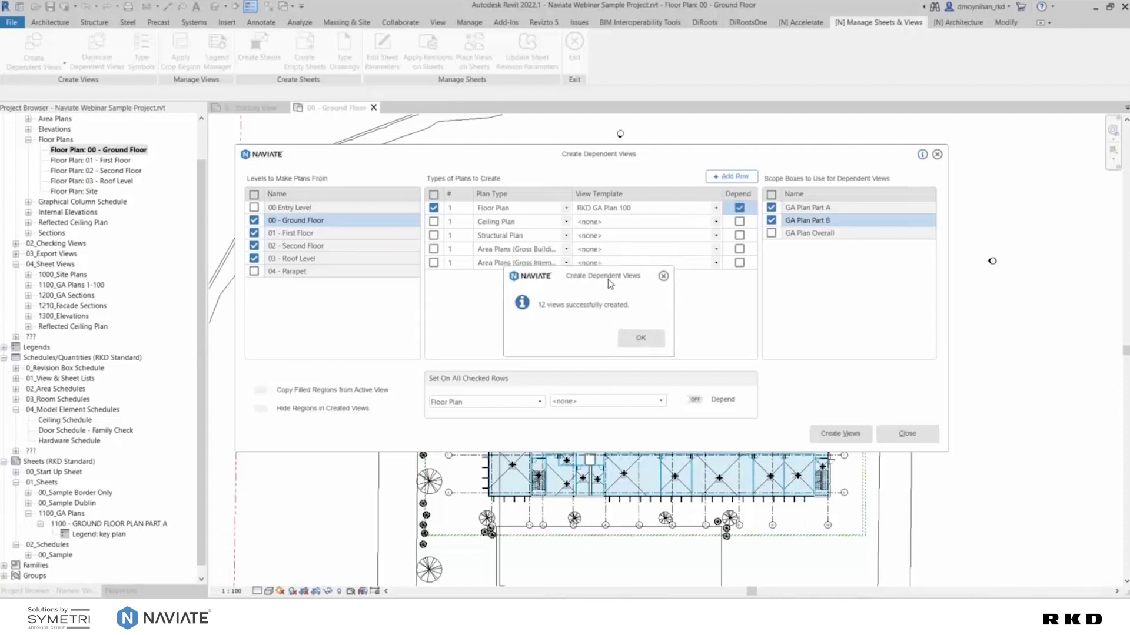
{"action": "left_click", "coordinate": [619, 334]}
{"action": "left_click", "coordinate": [918, 438]}
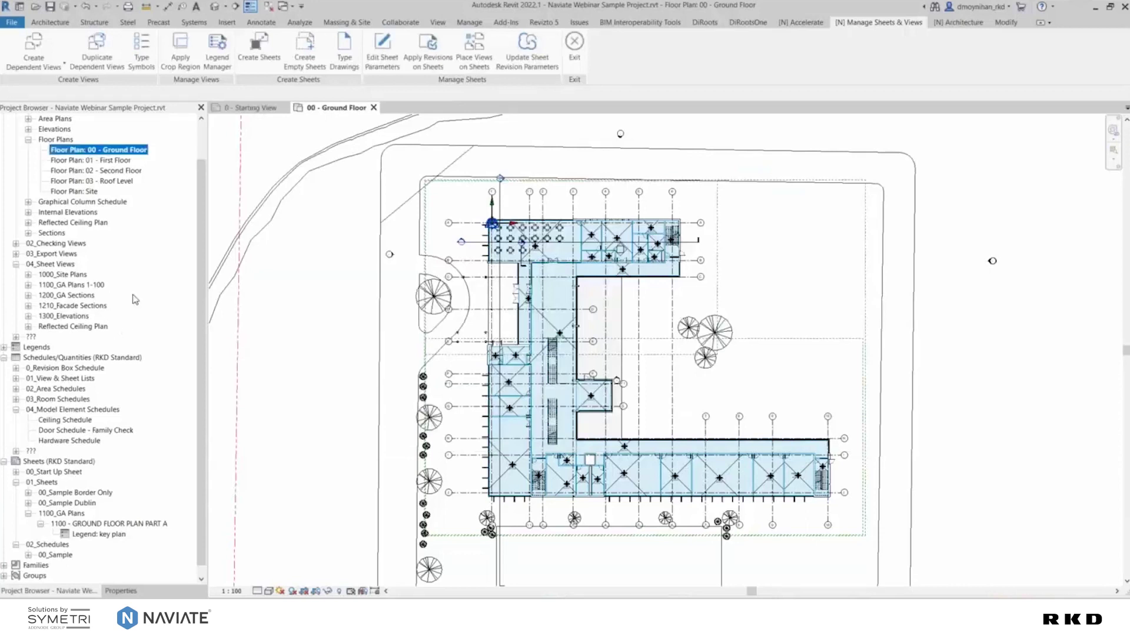
Expand the 1100_GA Plans 1-100 group and its ground, first, second floor and roof level plans to examine their dependent views
{"action": "left_click", "coordinate": [66, 286]}
{"action": "left_click", "coordinate": [28, 286]}
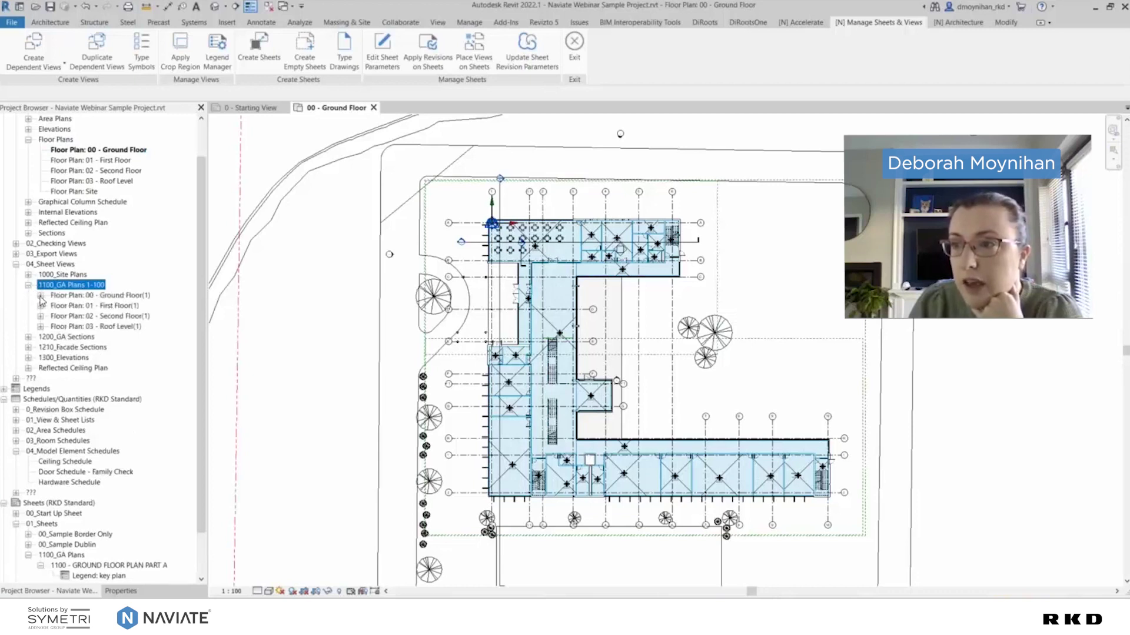
{"action": "left_click", "coordinate": [40, 295]}
{"action": "left_click", "coordinate": [40, 326]}
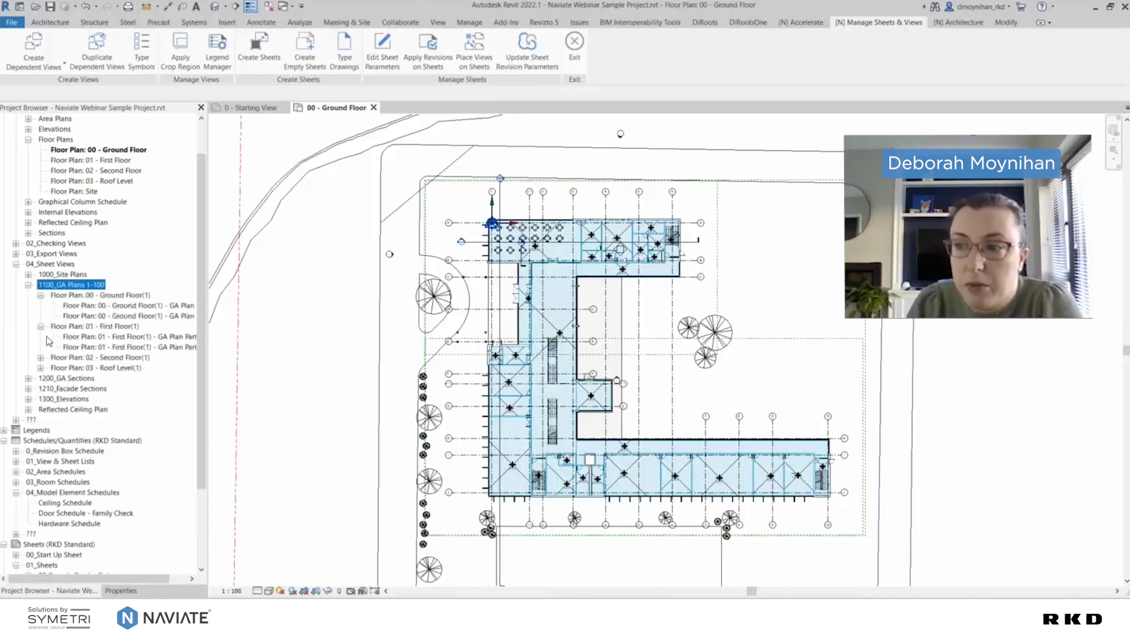
{"action": "left_click", "coordinate": [40, 357]}
{"action": "left_click", "coordinate": [40, 389]}
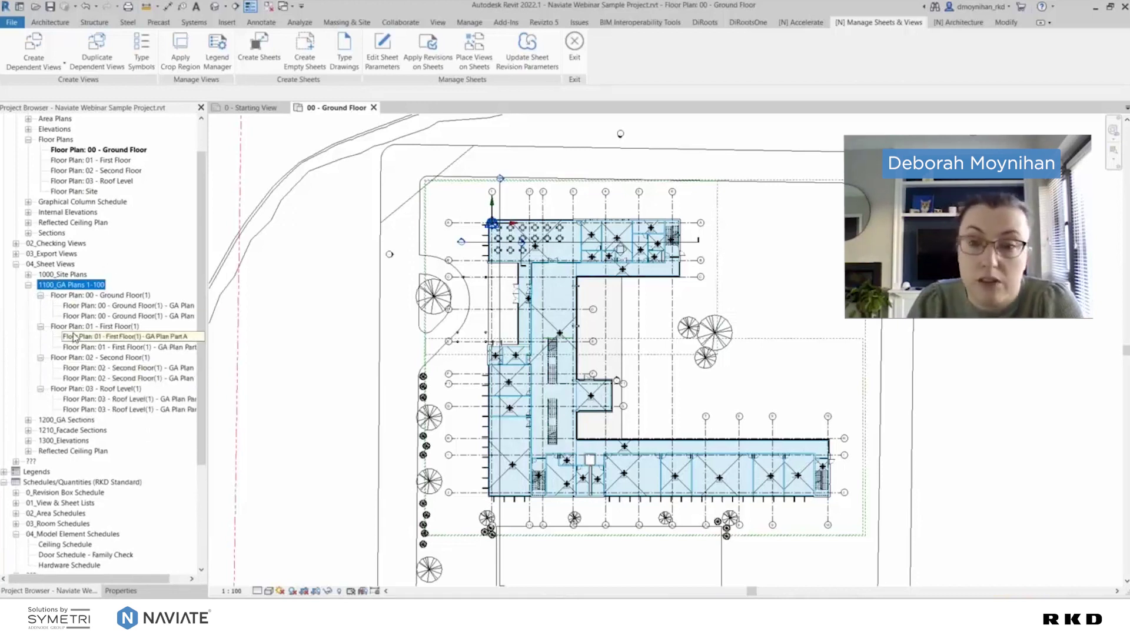
Open the ground floor GA Plan Part A dependent view and examine its cropped extent
{"action": "left_click", "coordinate": [120, 297]}
{"action": "left_click", "coordinate": [111, 307]}
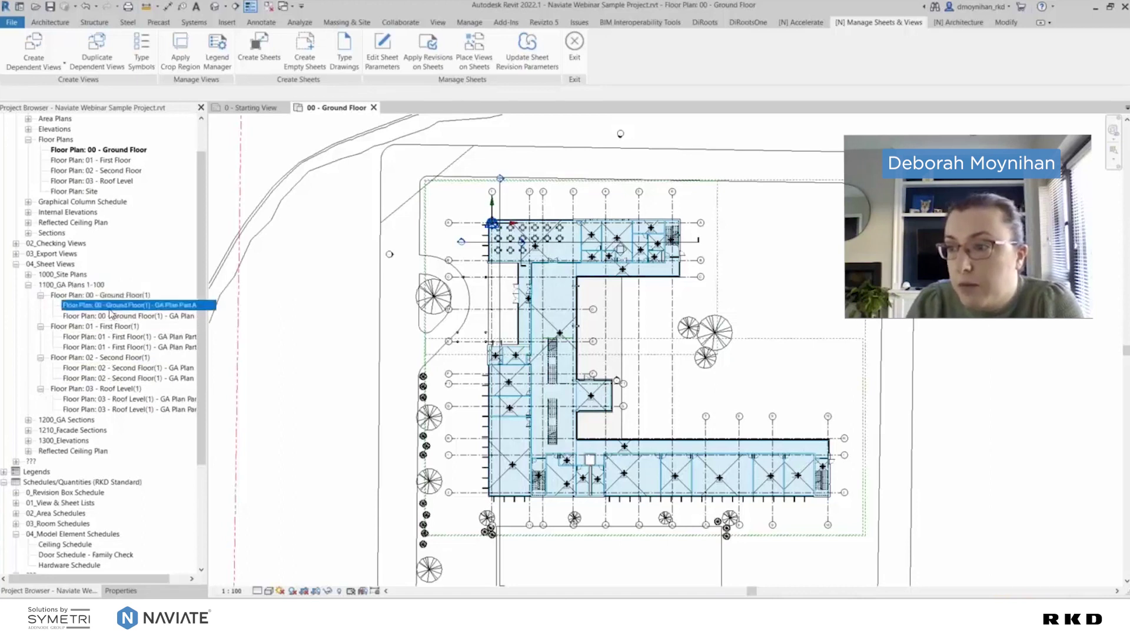
{"action": "scroll", "coordinate": [121, 315], "scroll_direction": "up", "scroll_amount": 1}
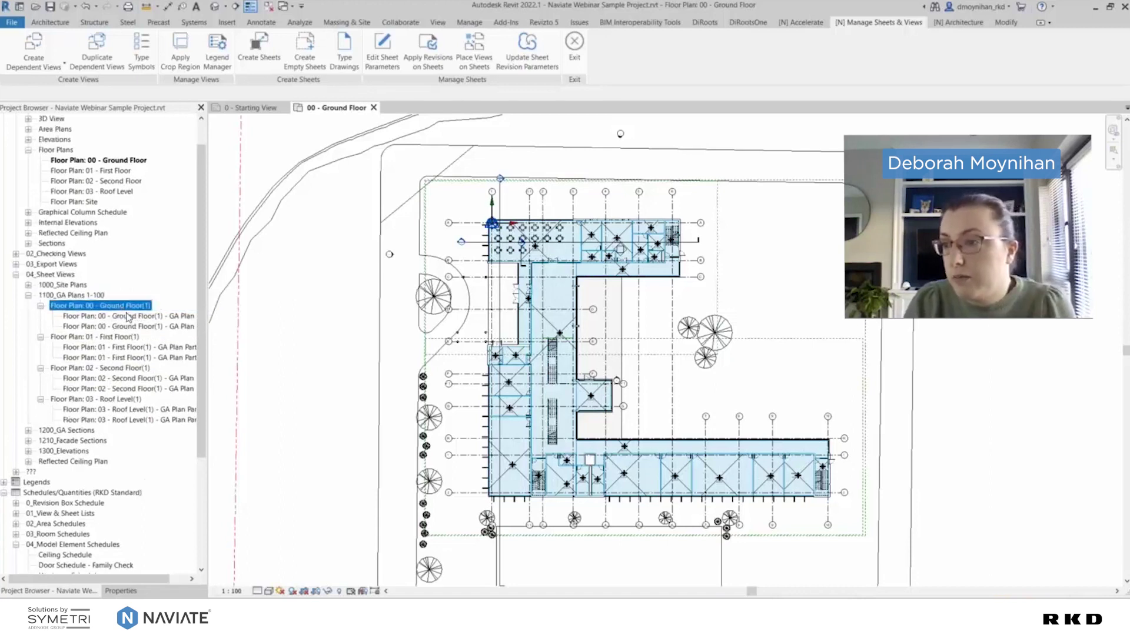
{"action": "double_click", "coordinate": [127, 317]}
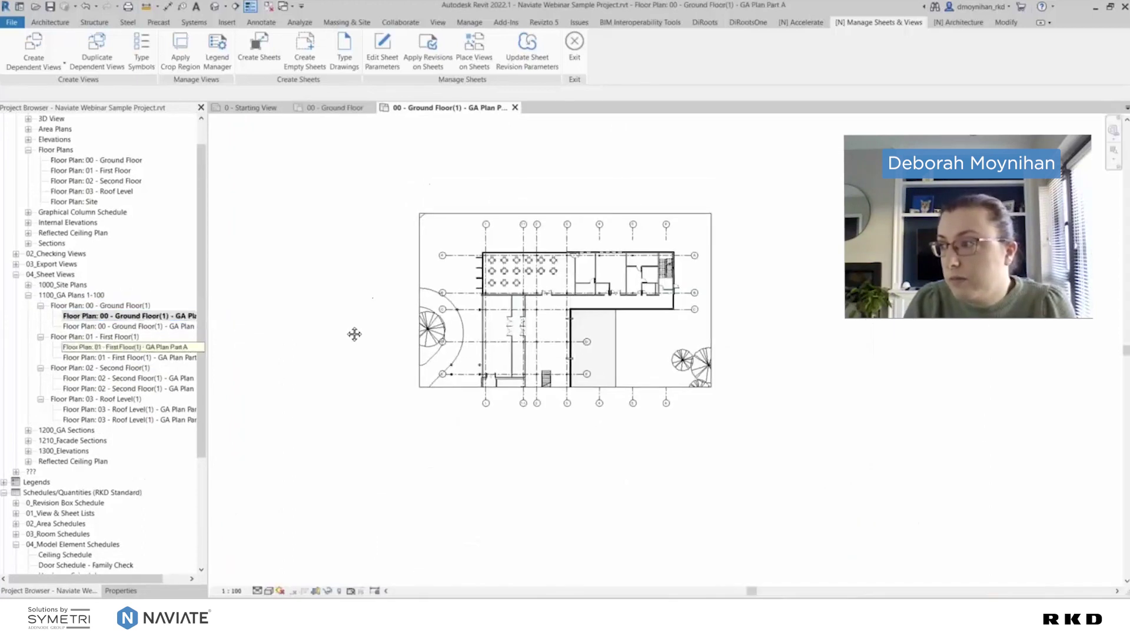
{"action": "scroll", "coordinate": [427, 294], "scroll_direction": "up", "scroll_amount": 3}
{"action": "middle_click_drag", "start_coordinate": [404, 294], "coordinate": [405, 288]}
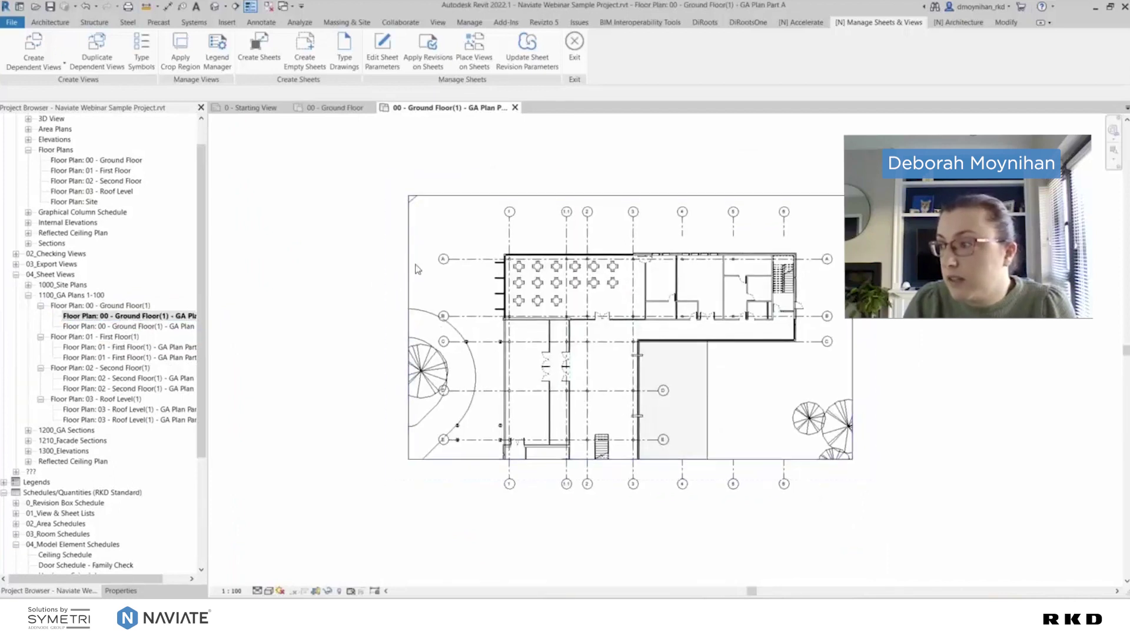
Open the ground floor GA Plan Part B dependent view to examine its extent, and return to the Part A view
{"action": "left_click", "coordinate": [165, 327]}
{"action": "double_click", "coordinate": [165, 329]}
{"action": "middle_click_drag", "start_coordinate": [304, 344], "coordinate": [309, 144]}
{"action": "scroll", "coordinate": [447, 241], "scroll_direction": "down", "scroll_amount": 2}
{"action": "middle_click_drag", "start_coordinate": [447, 241], "coordinate": [379, 269]}
{"action": "scroll", "coordinate": [398, 279], "scroll_direction": "up", "scroll_amount": 1}
{"action": "double_click", "coordinate": [152, 318]}
{"action": "middle_click_drag", "start_coordinate": [379, 313], "coordinate": [381, 326]}
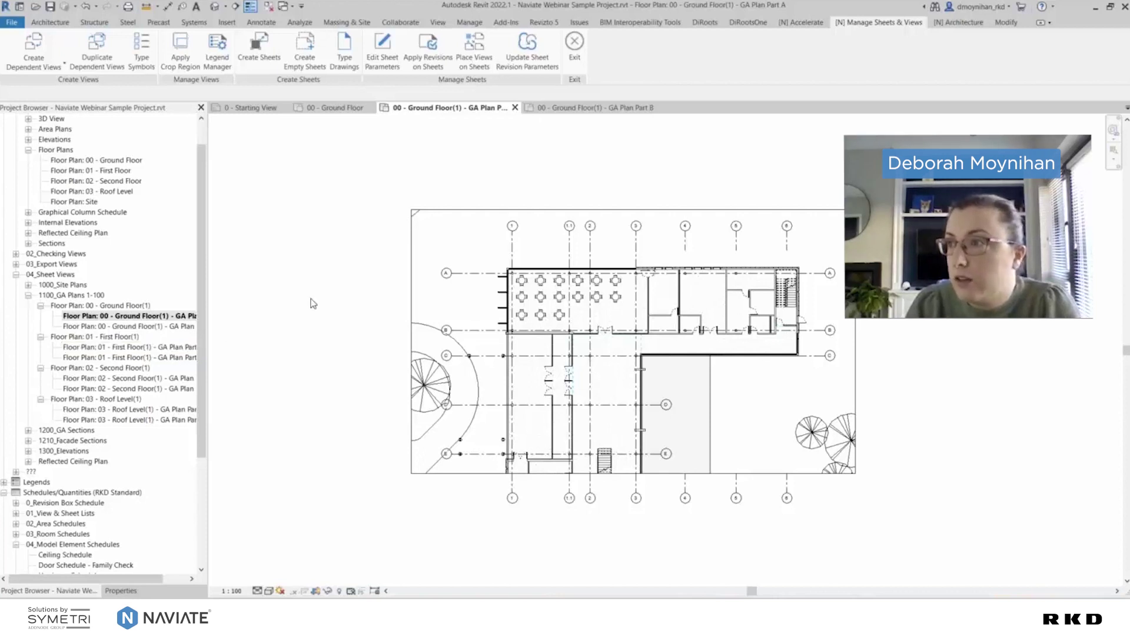
Switch from the sheets and views tools to the Naviate Accelerate toolset with the Part A view active
{"action": "left_click", "coordinate": [145, 317]}
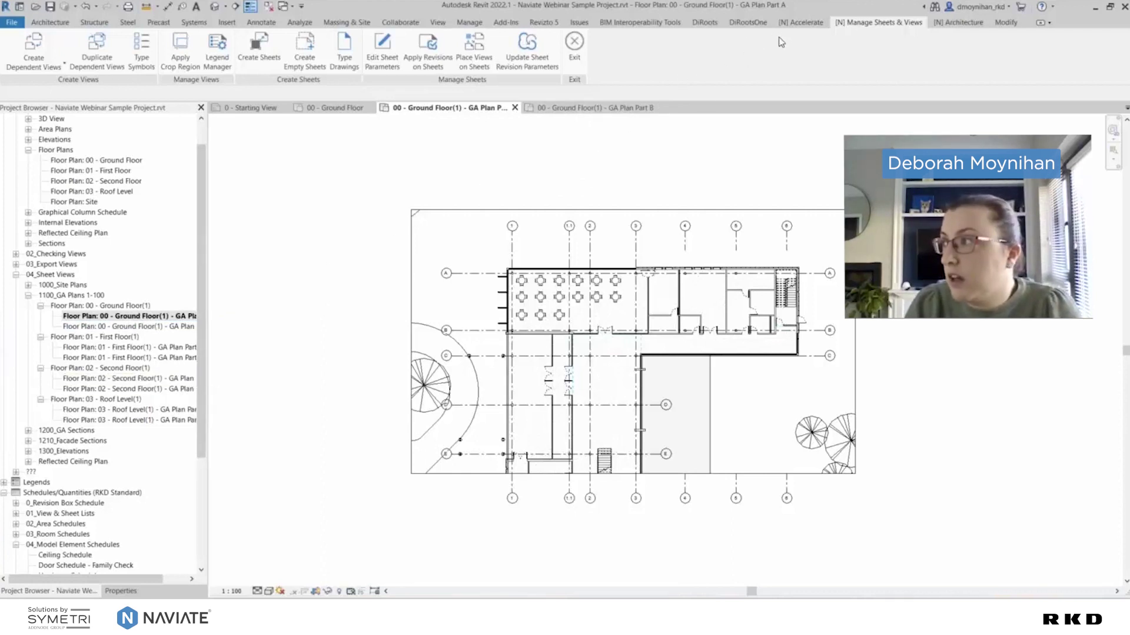
{"action": "left_click", "coordinate": [801, 23]}
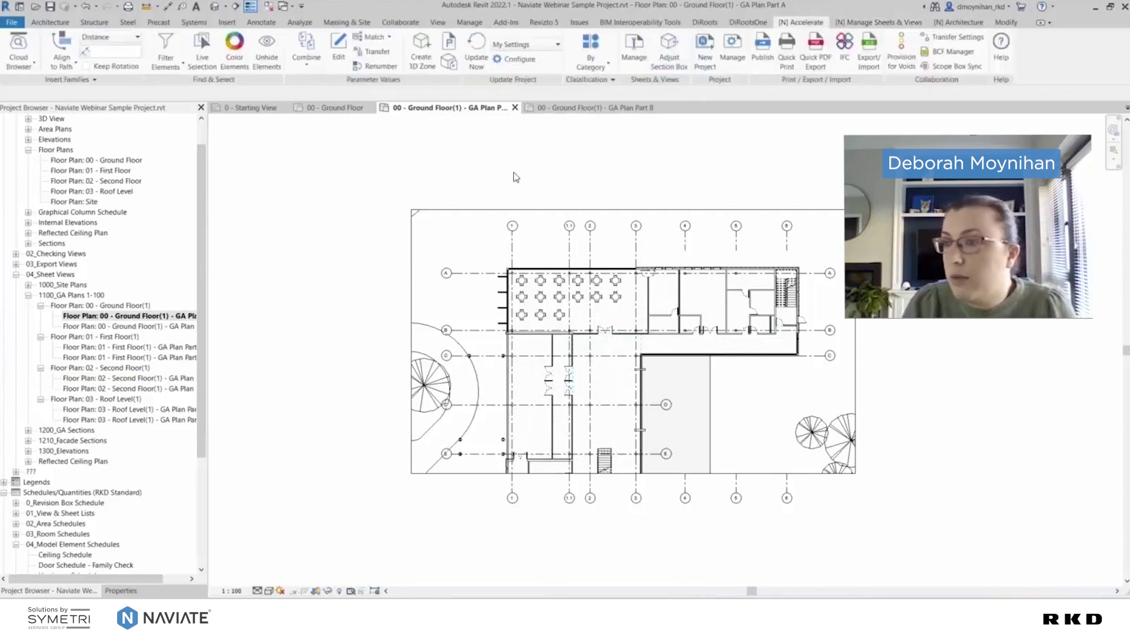
{"action": "middle_click_drag", "start_coordinate": [372, 252], "coordinate": [371, 251]}
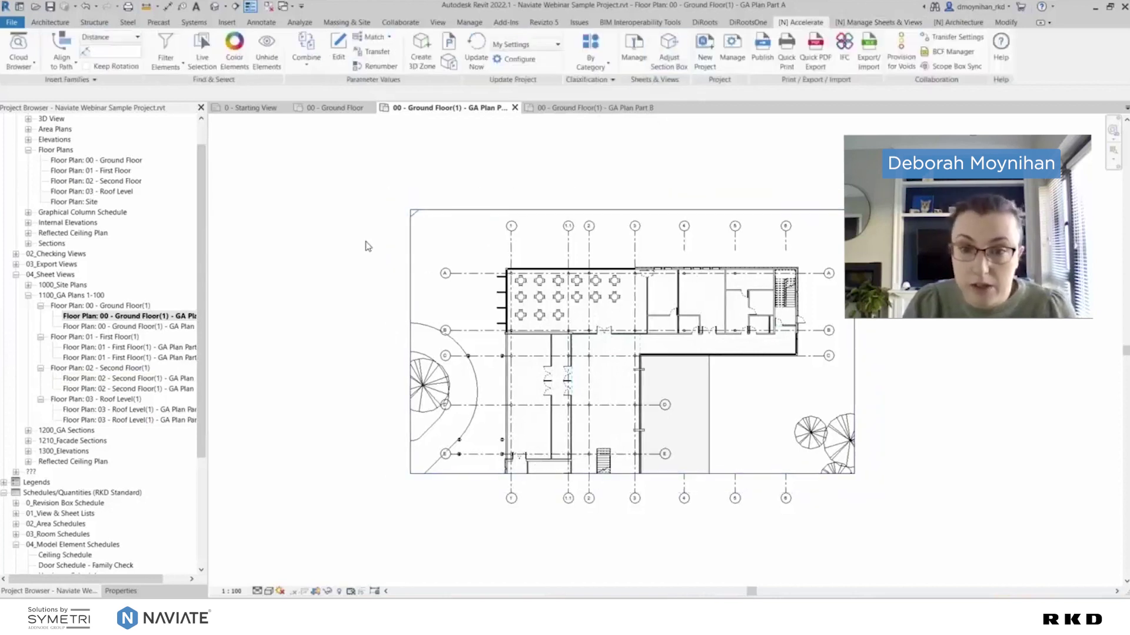